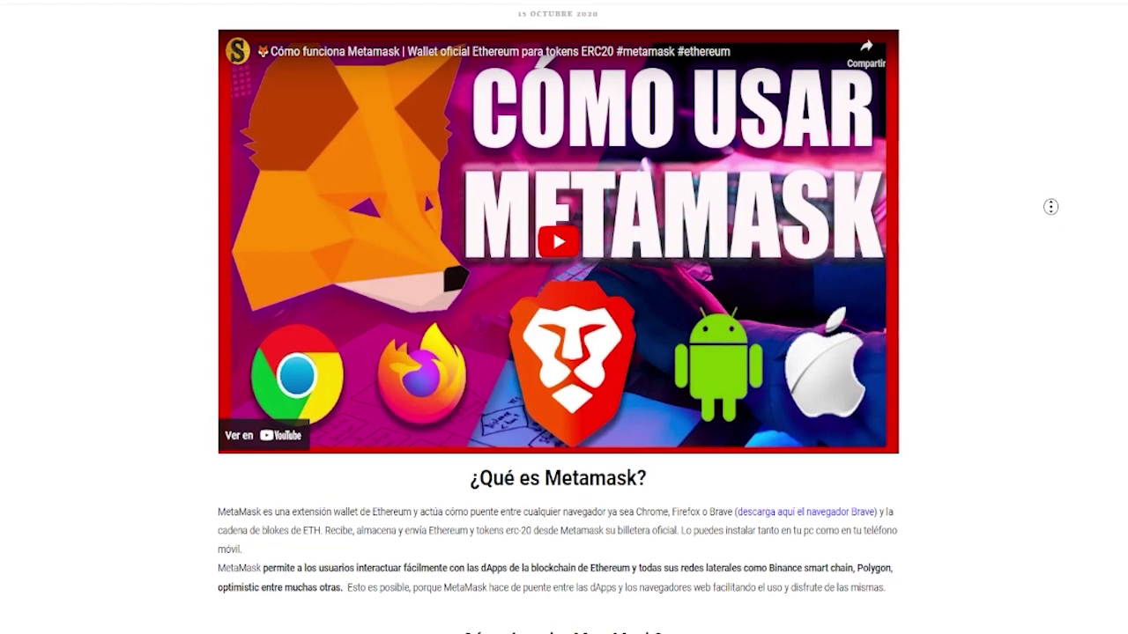
Read through the MetaMask guide down to the Chainlist and portfolio sections.
middle_click(1055, 214)
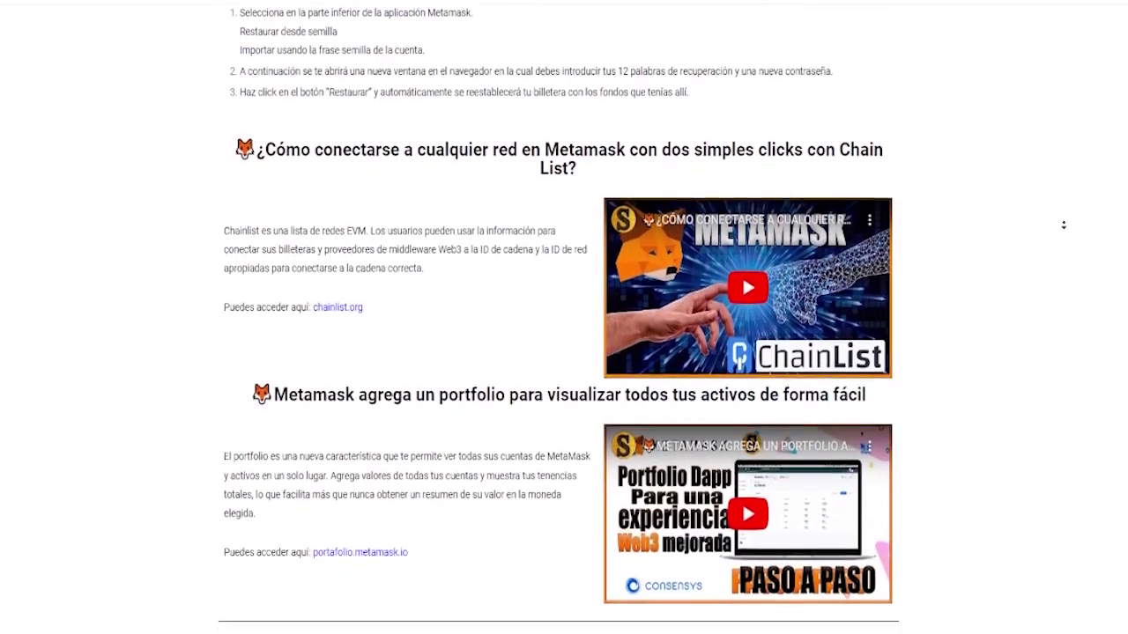
click(1064, 228)
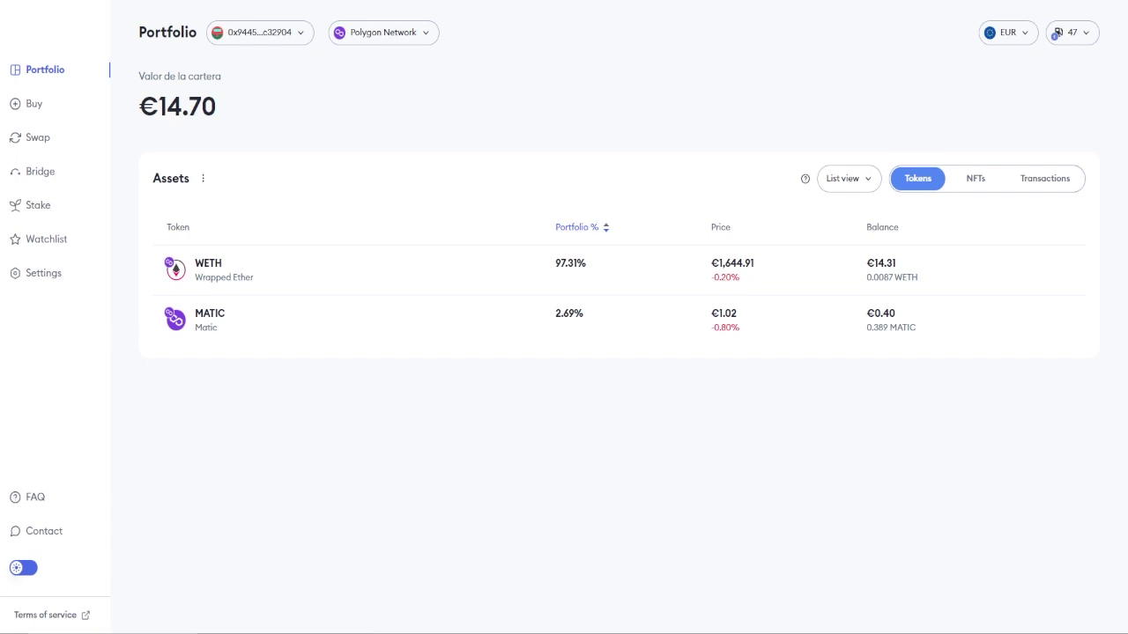
Check the assets in the MetaMask wallet extension and look over the portfolio's Buy, Swap, Bridge and Stake pages.
key(alt+shift+m)
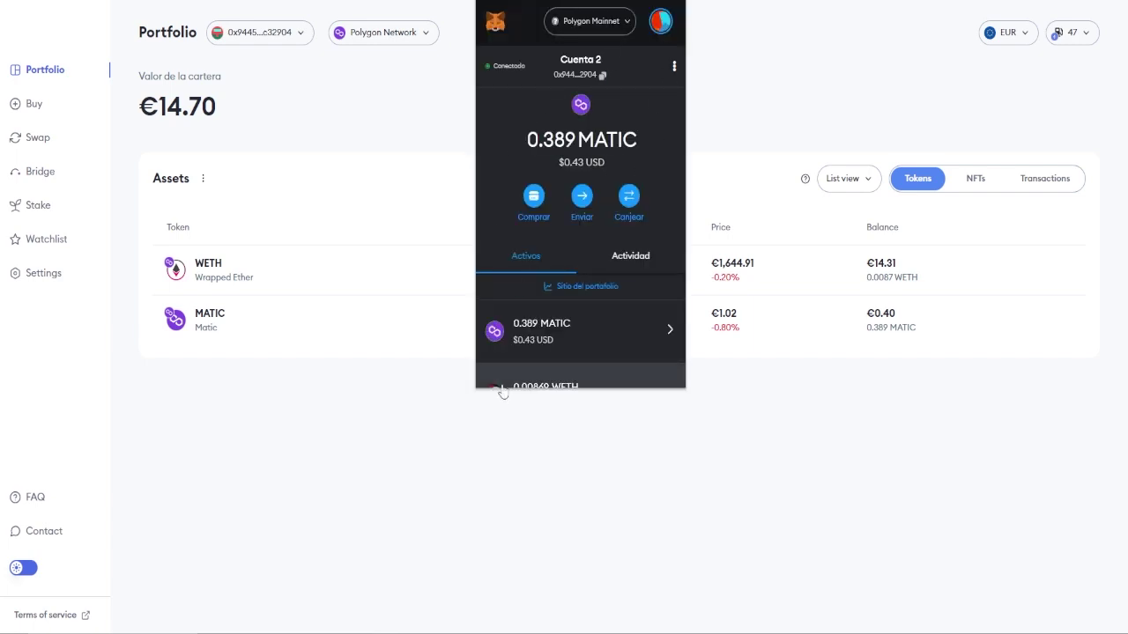
click(392, 91)
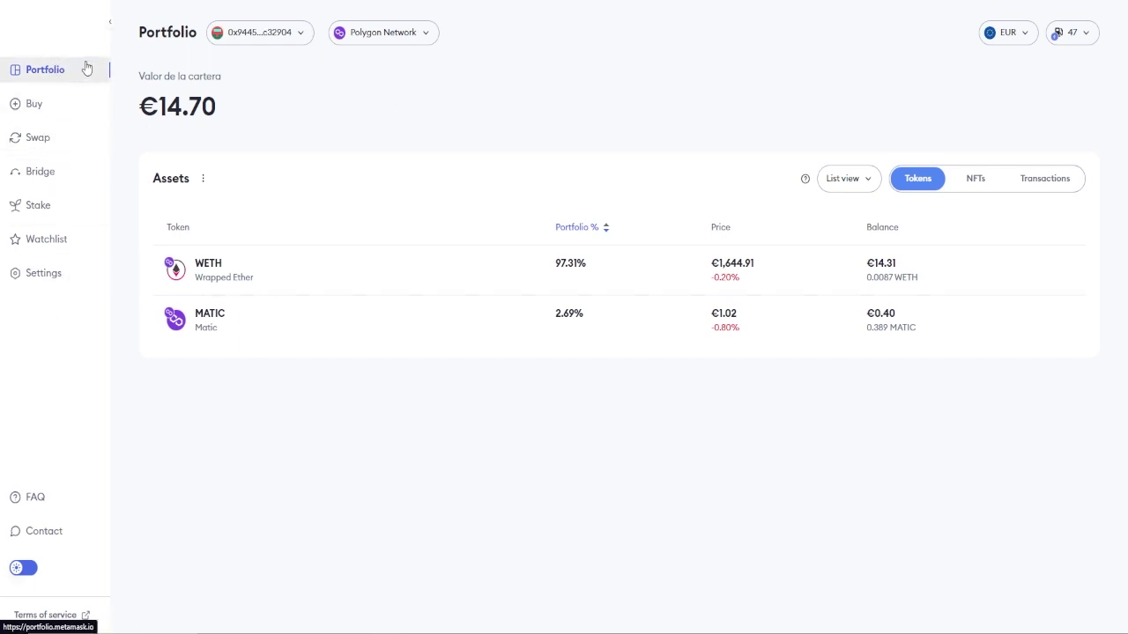
click(53, 116)
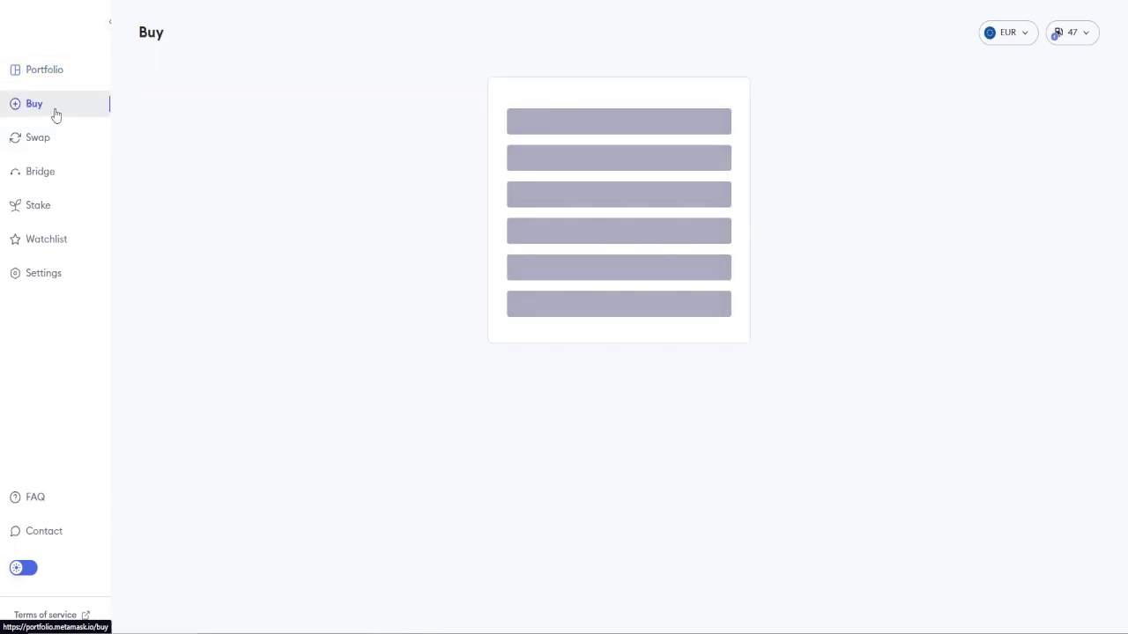
click(42, 140)
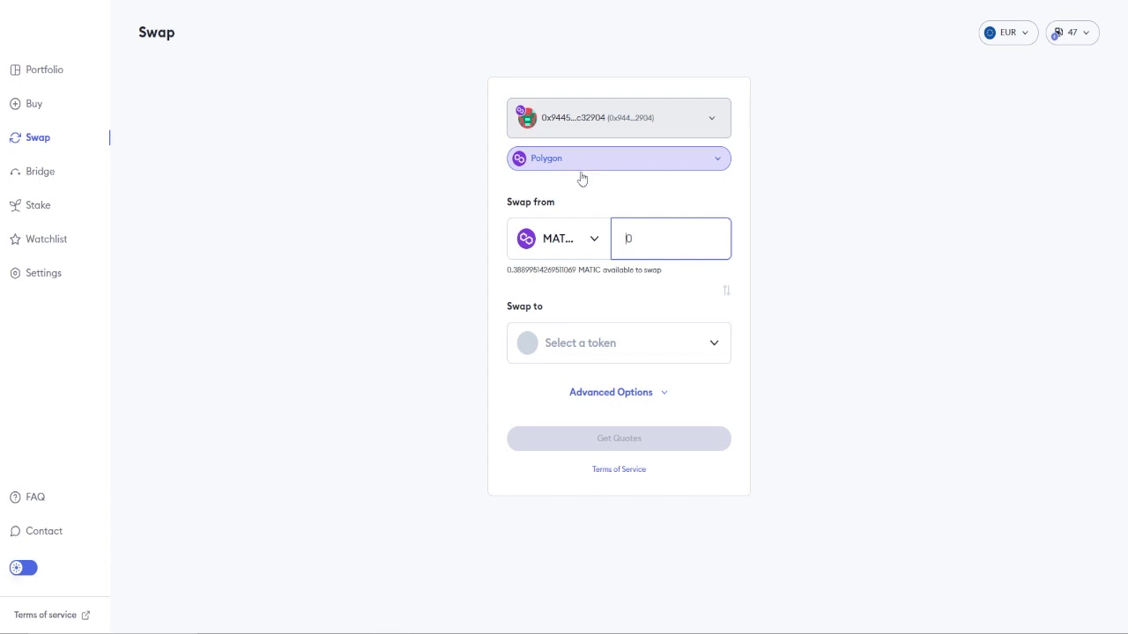
click(61, 181)
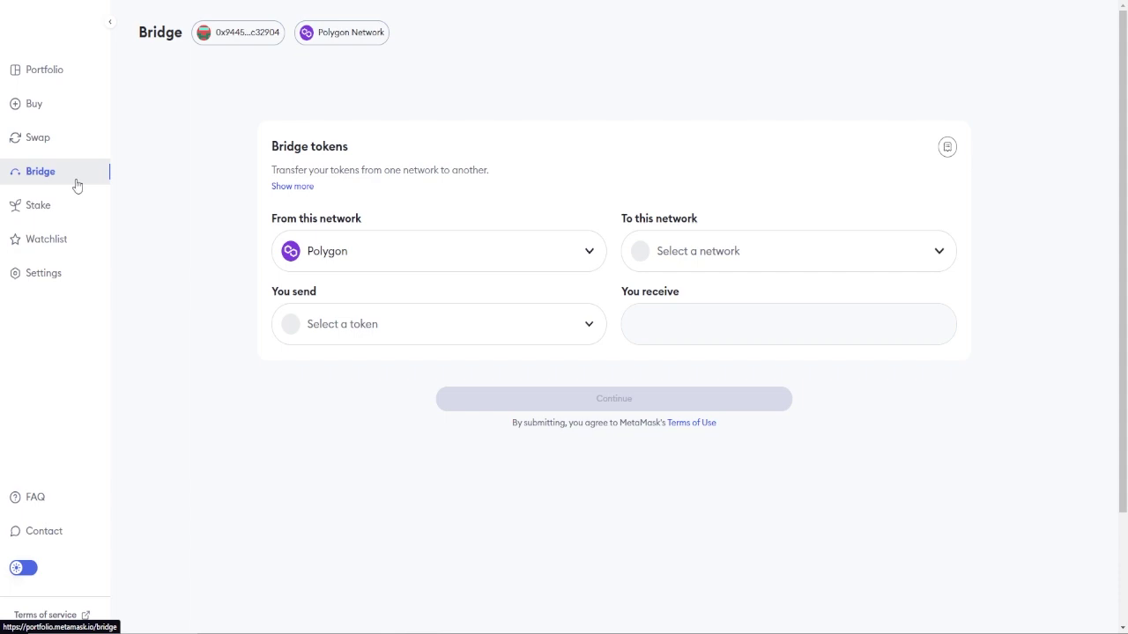
click(54, 210)
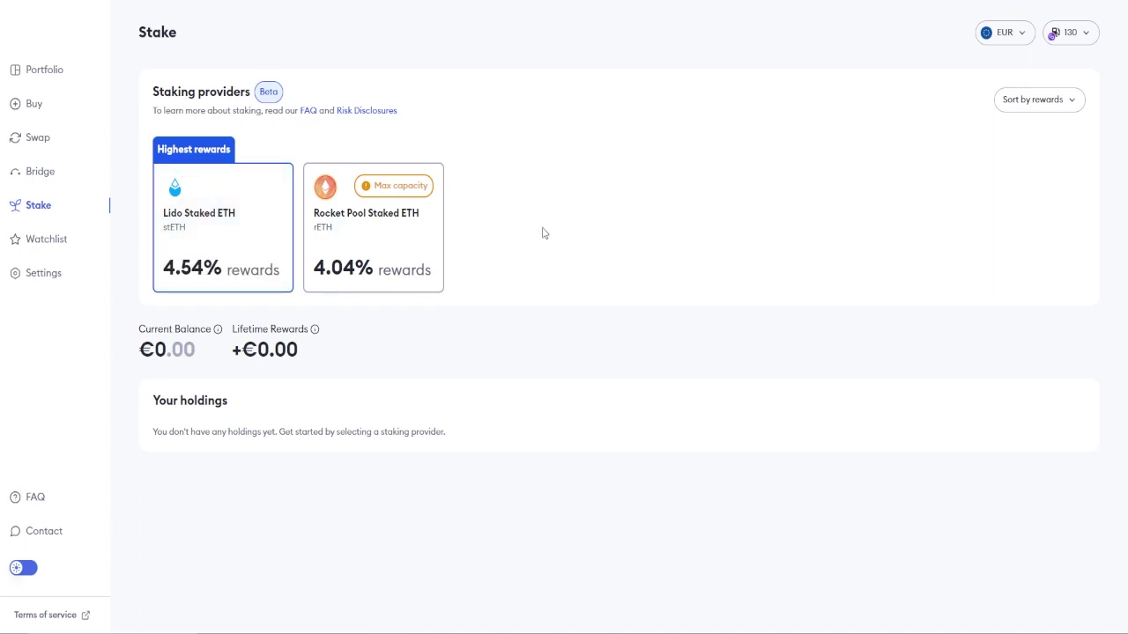
Set up a Polygon swap of the maximum available WETH into MATIC and request quotes.
click(54, 139)
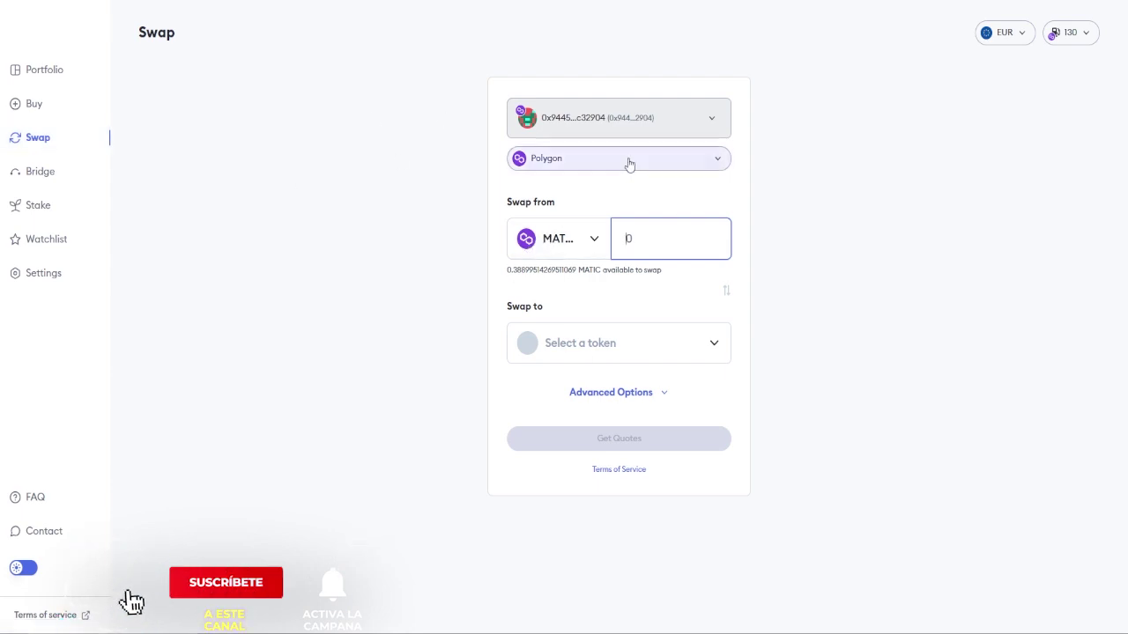
click(577, 242)
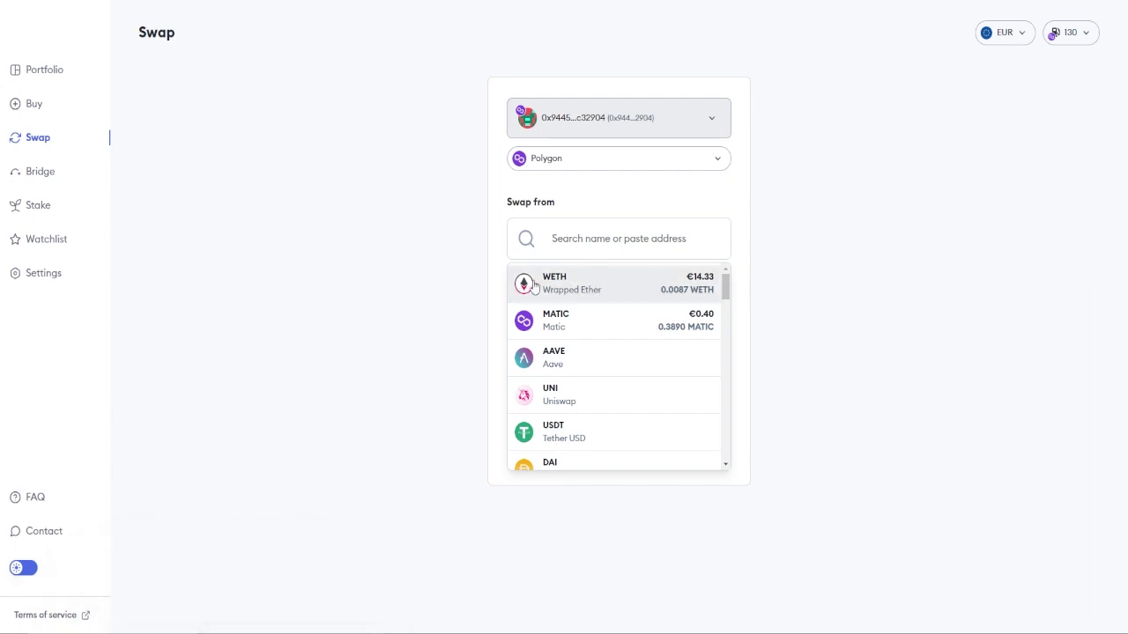
click(534, 286)
click(722, 204)
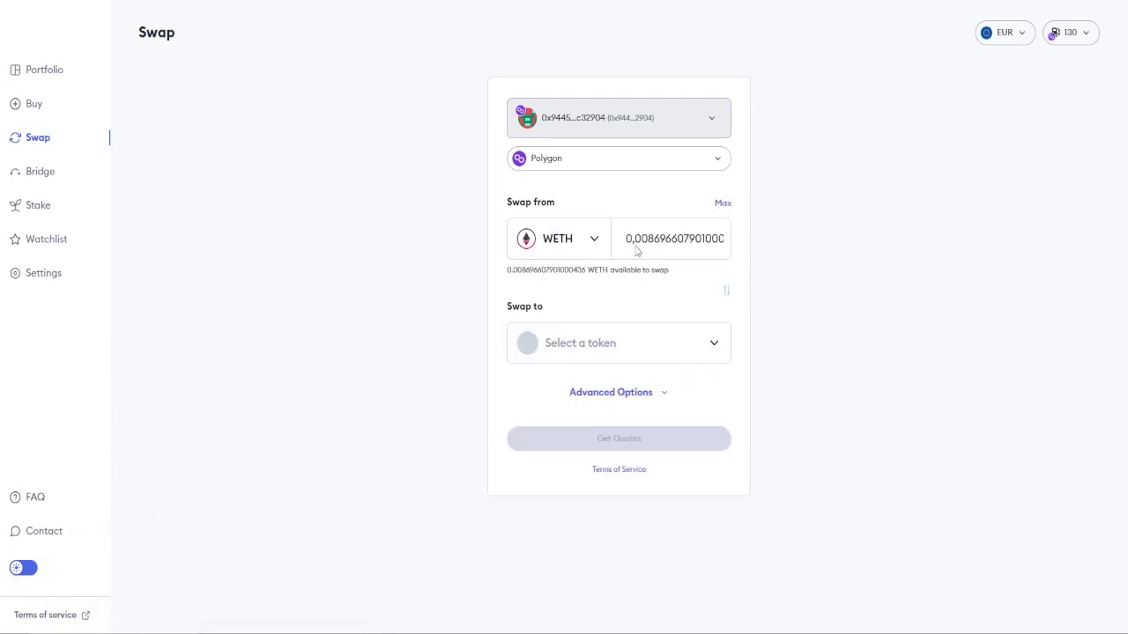
click(637, 344)
click(577, 385)
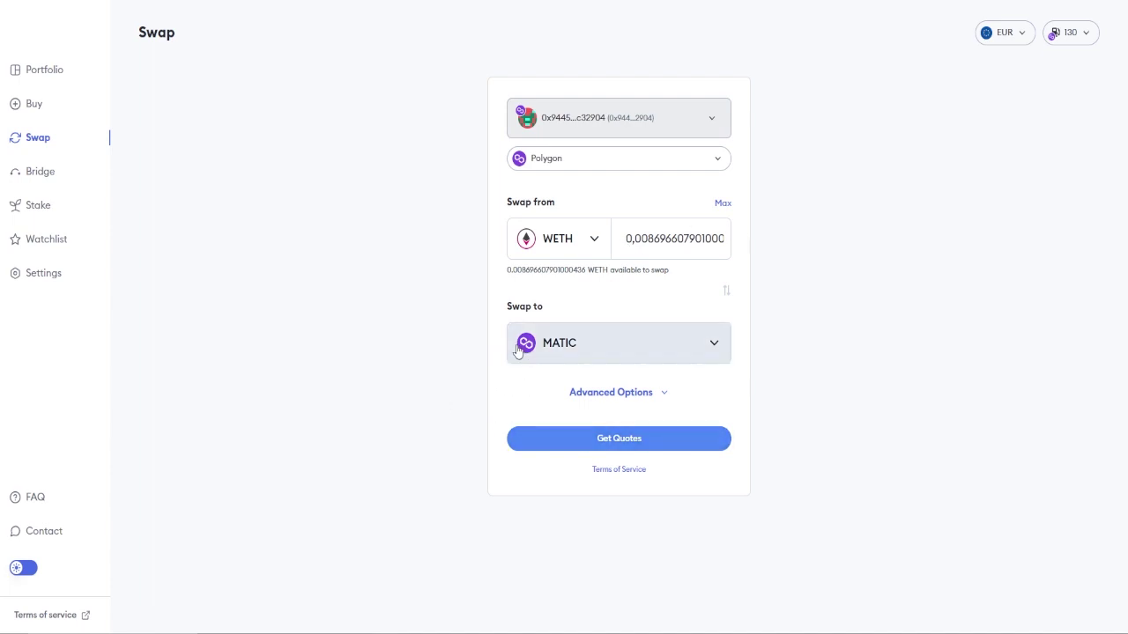
click(666, 435)
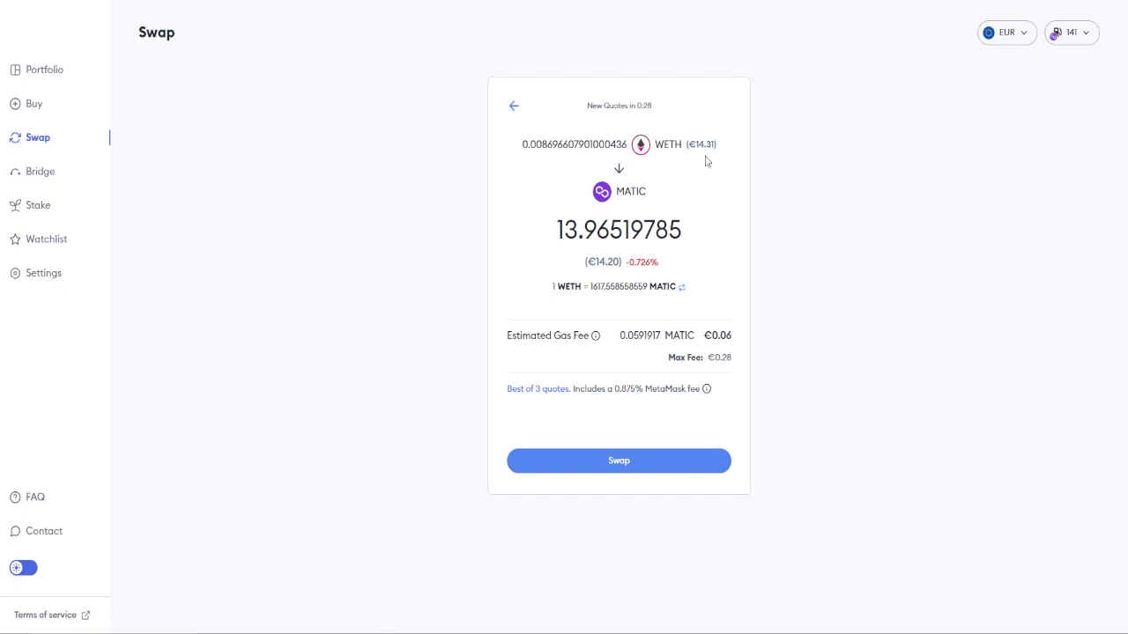
Review the quoted WETH-to-MATIC amounts, submit the swap and confirm its transaction in the wallet.
drag(691, 149, 723, 151)
drag(554, 231, 682, 232)
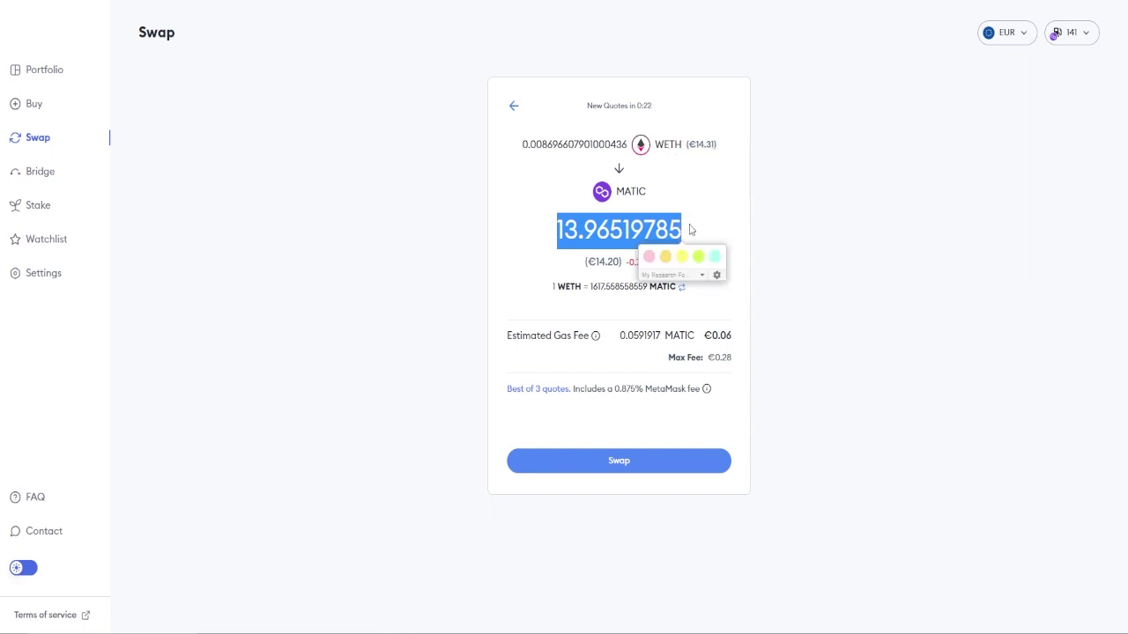
click(656, 460)
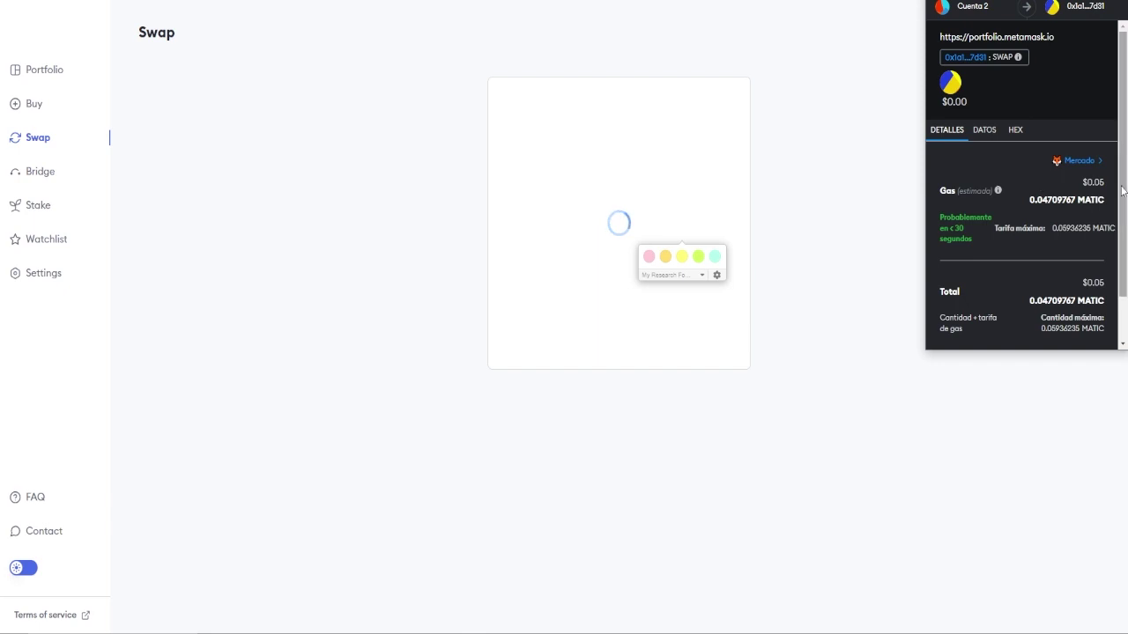
scroll(1084, 211, down, 1)
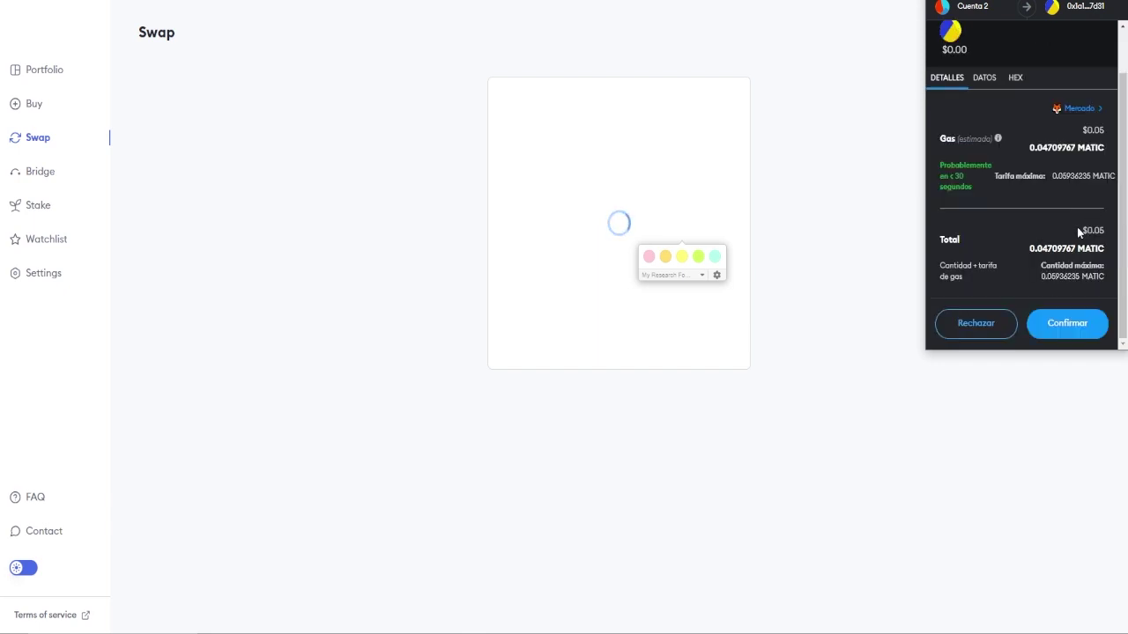
click(1077, 318)
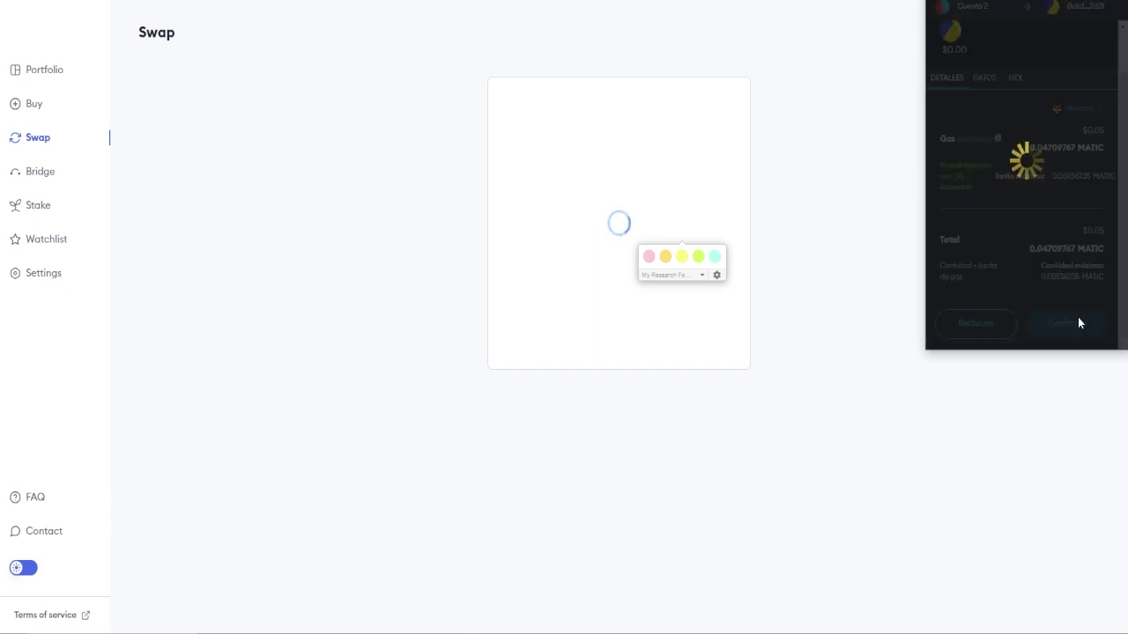
drag(604, 209, 748, 204)
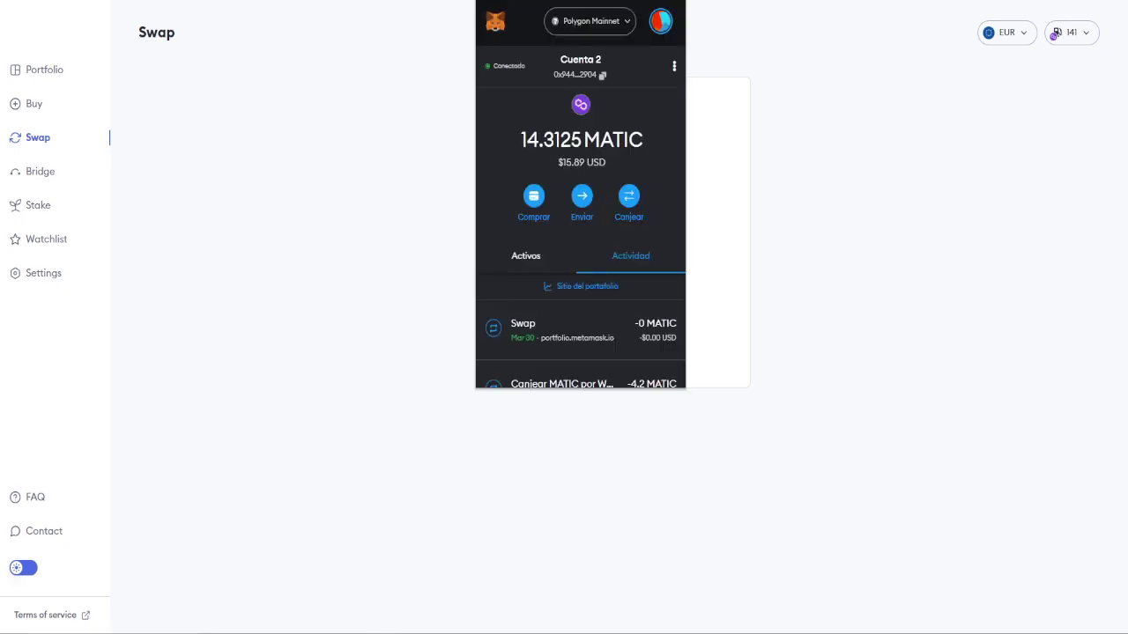
Set up a swap of 10 MATIC into WETH on Polygon Mainnet within the wallet extension.
click(631, 197)
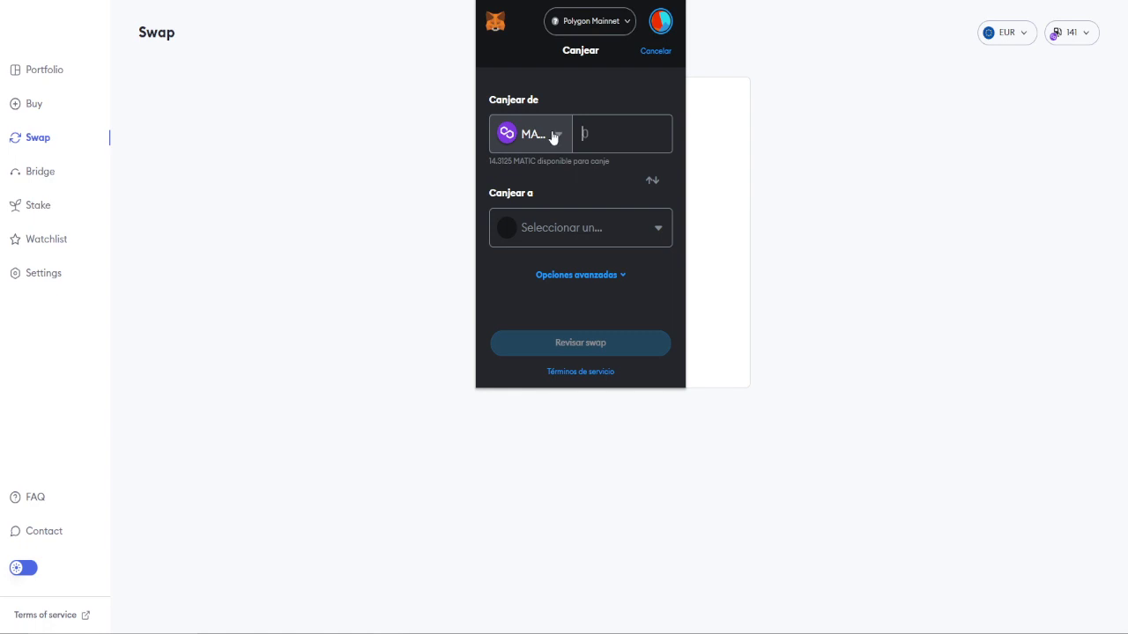
click(568, 228)
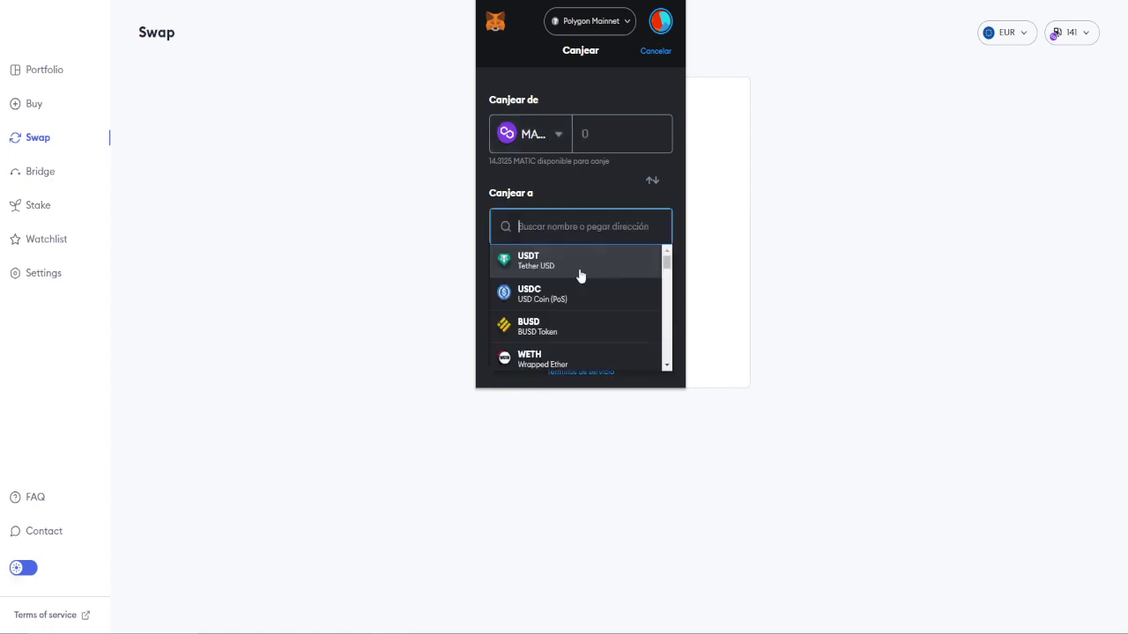
scroll(590, 282, down, 2)
scroll(608, 294, up, 1)
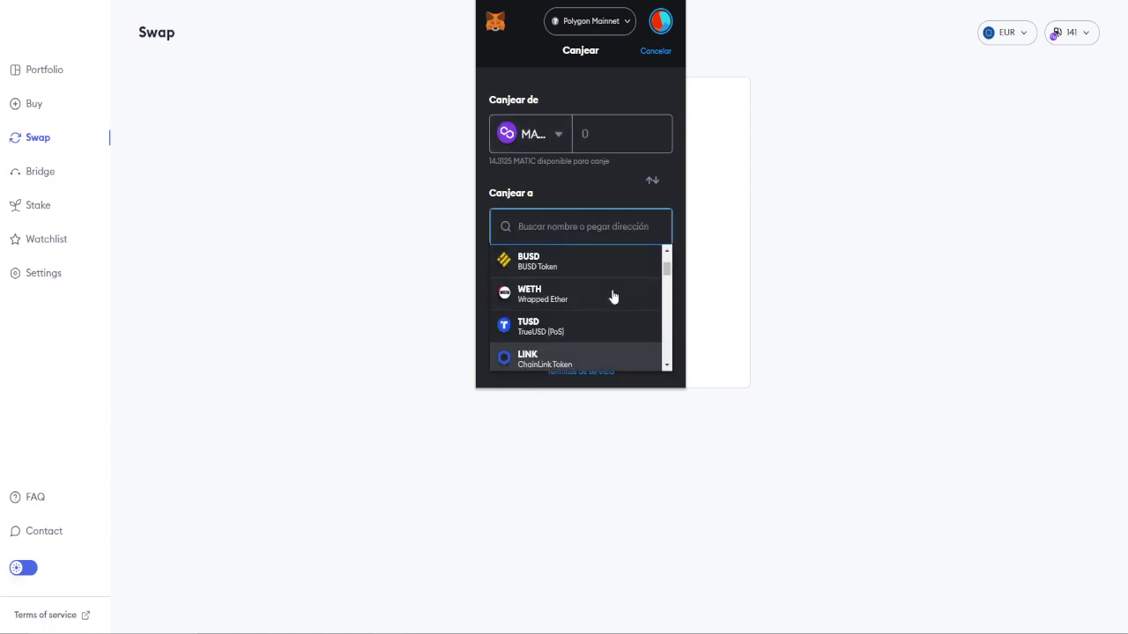
click(579, 297)
click(584, 132)
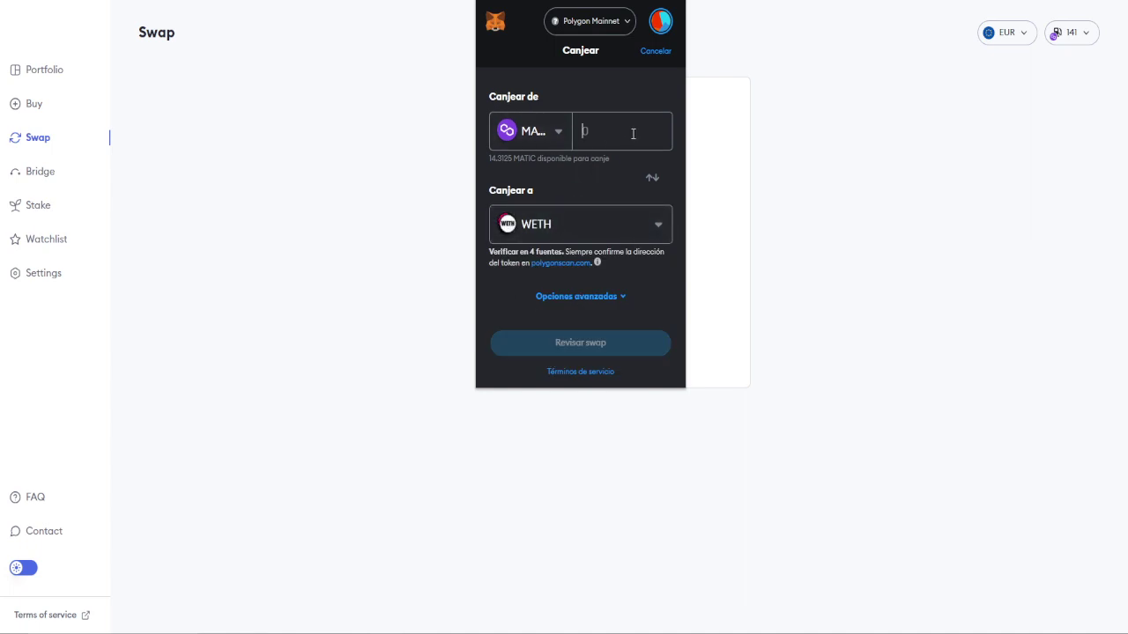
text(10)
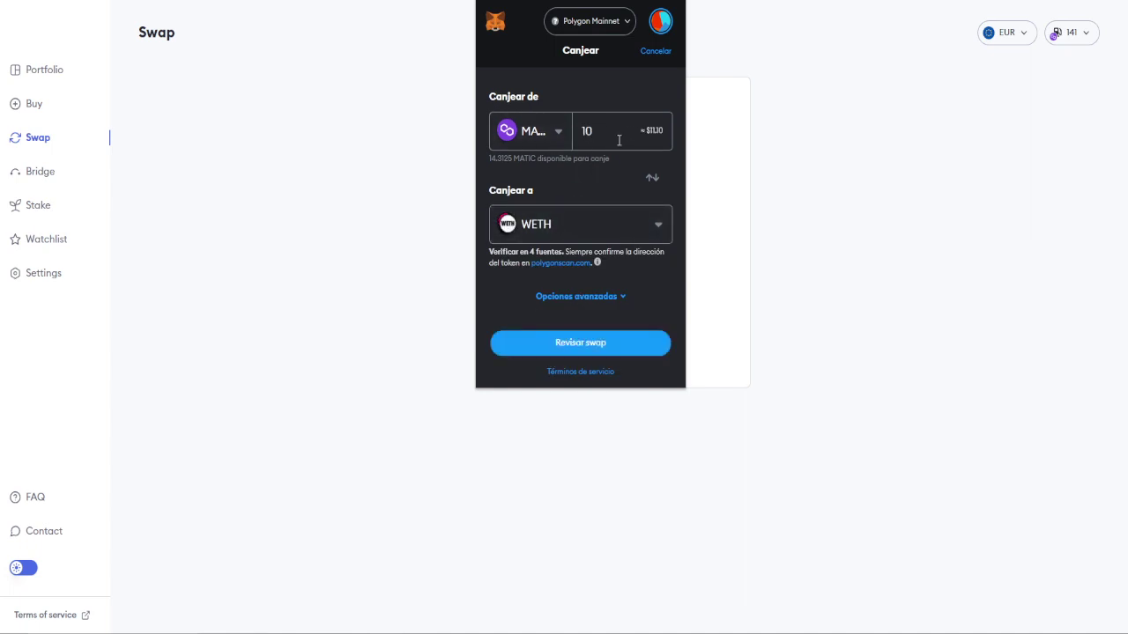
click(599, 225)
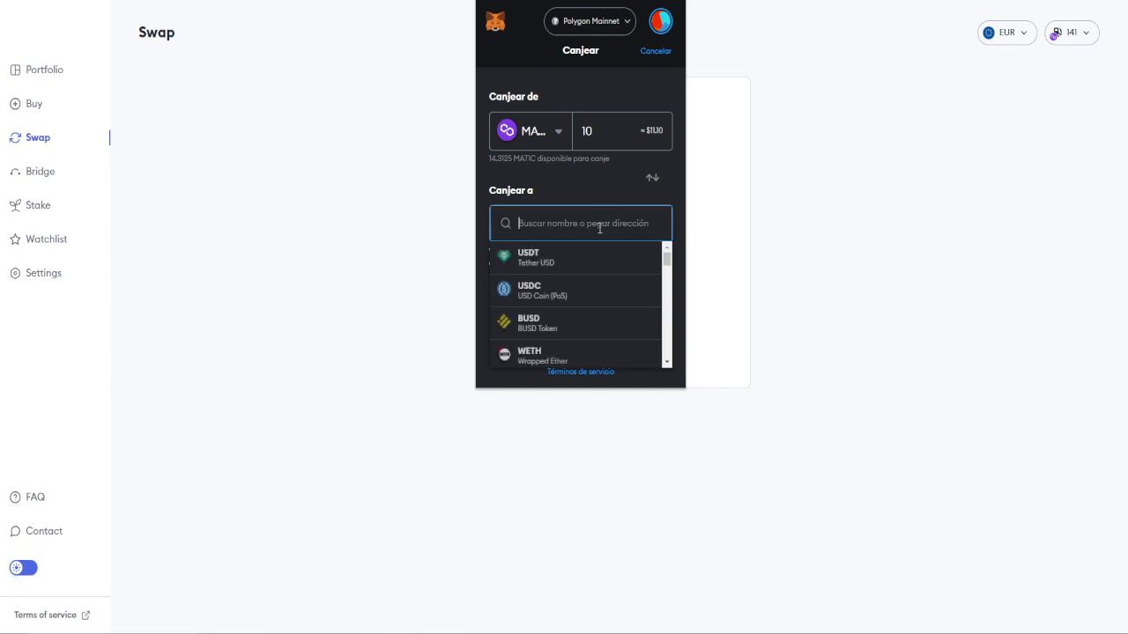
click(555, 355)
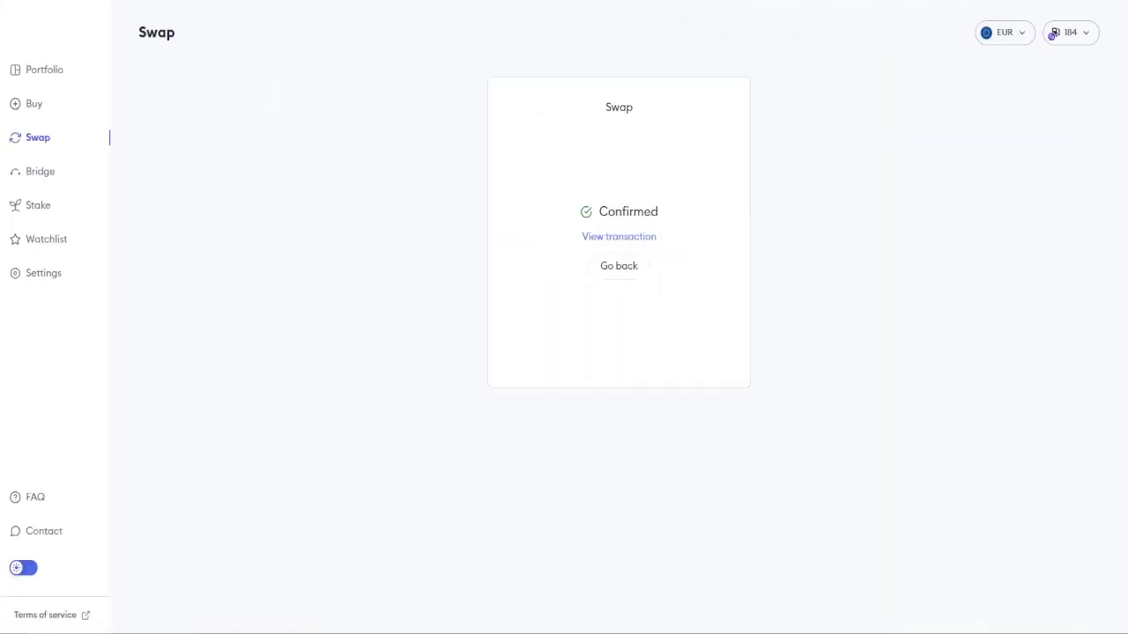
Set the token bridge's source network to Polygon and look over the available destination networks.
click(33, 171)
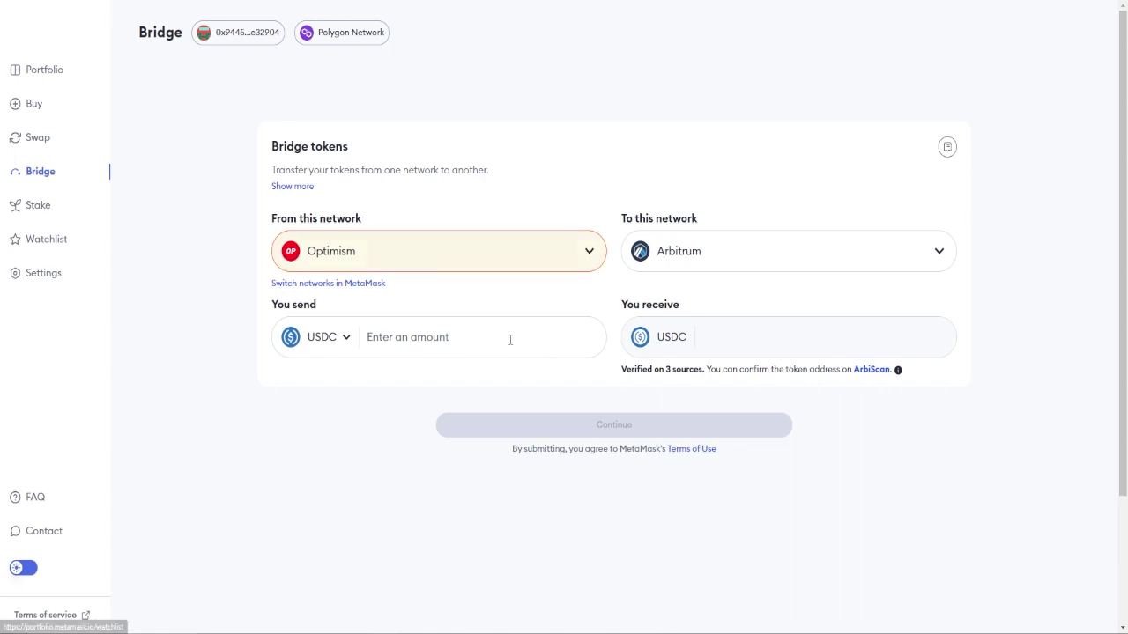
click(459, 257)
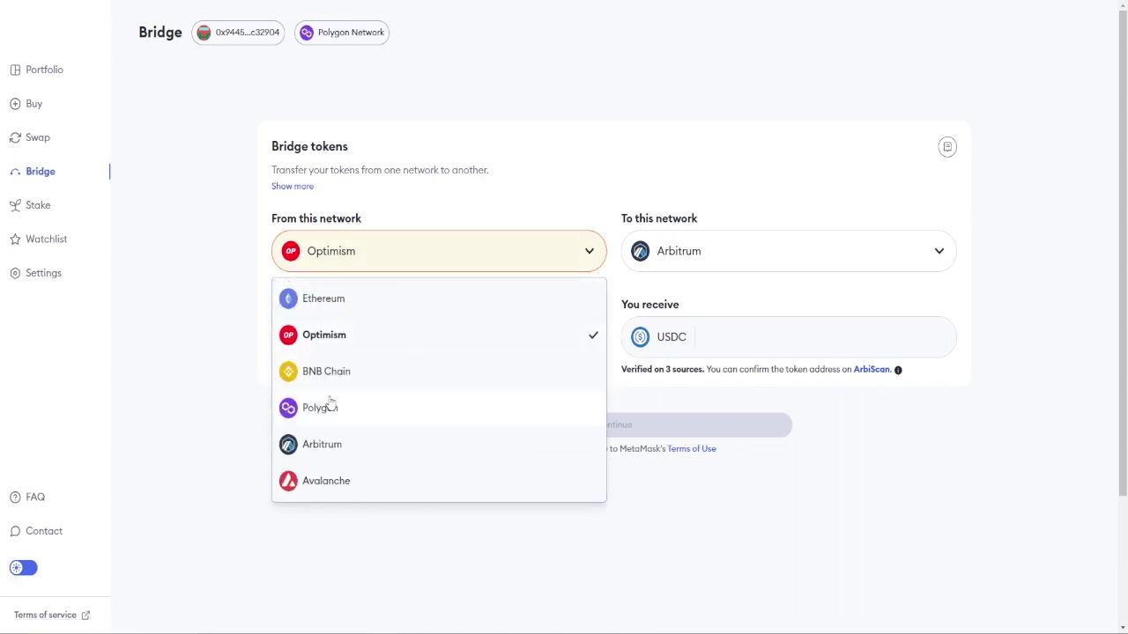
click(356, 402)
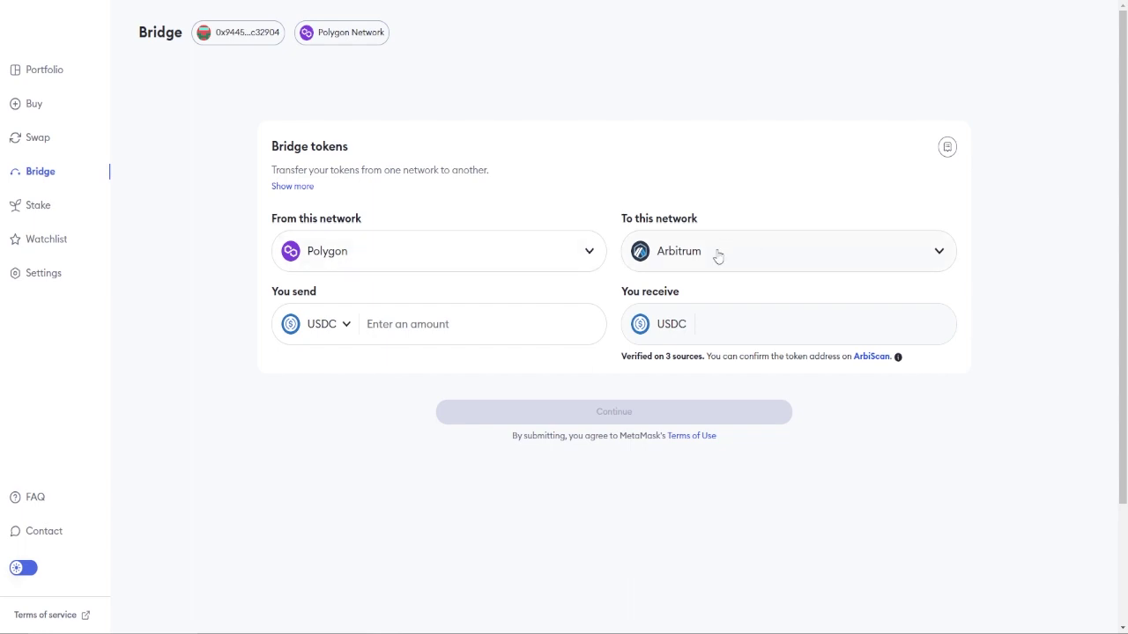
click(823, 251)
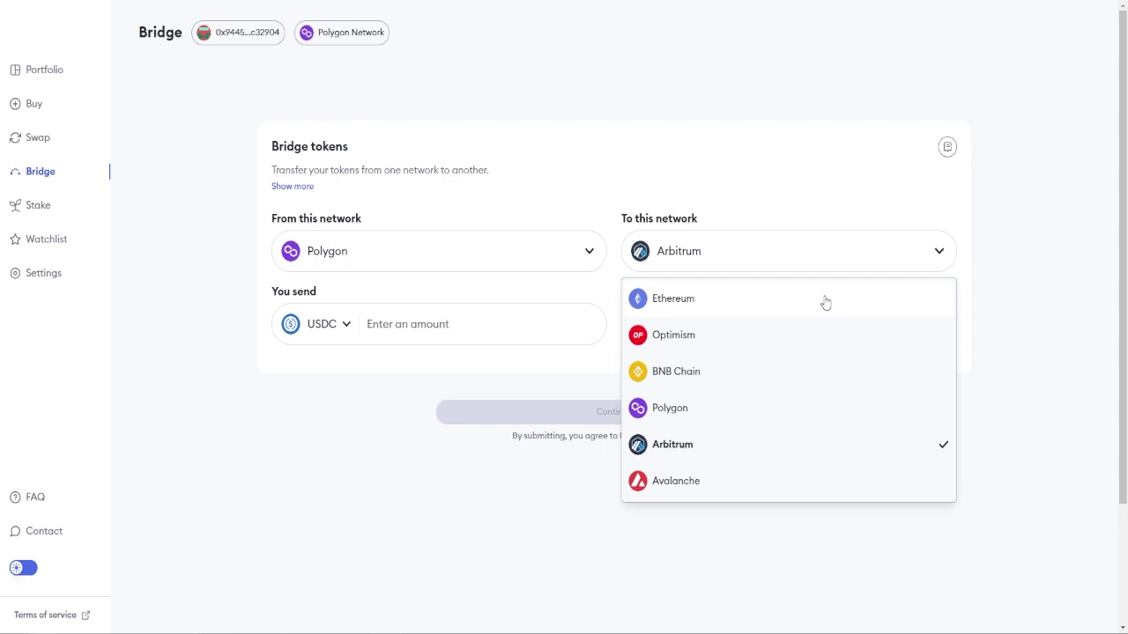
click(822, 187)
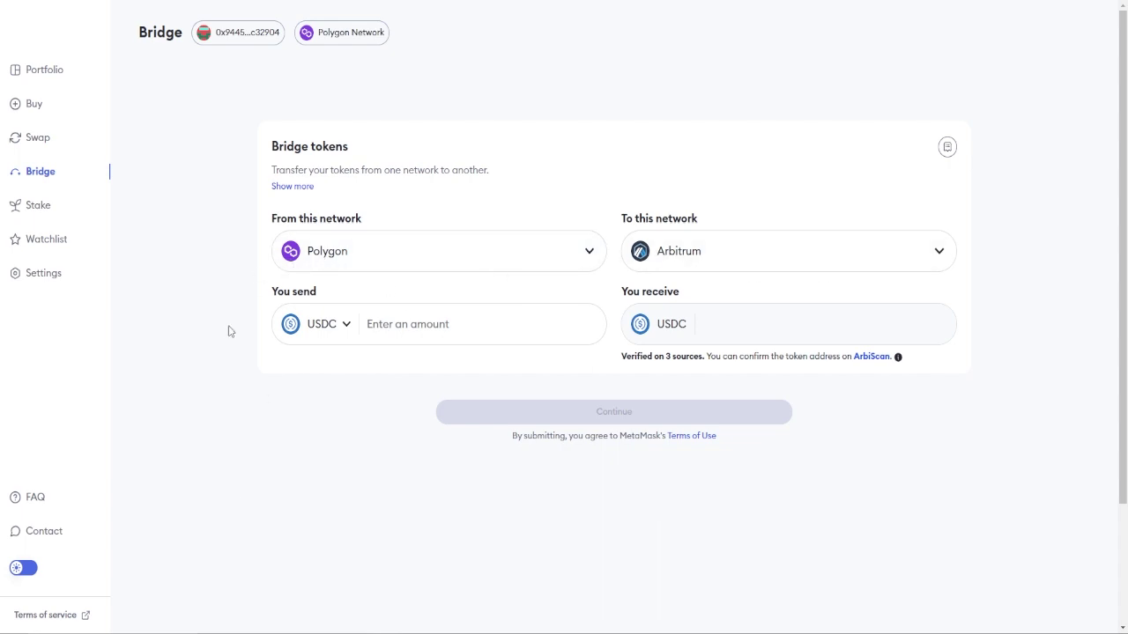
Choose WETH as the token to send over the bridge from Polygon to Arbitrum.
click(347, 325)
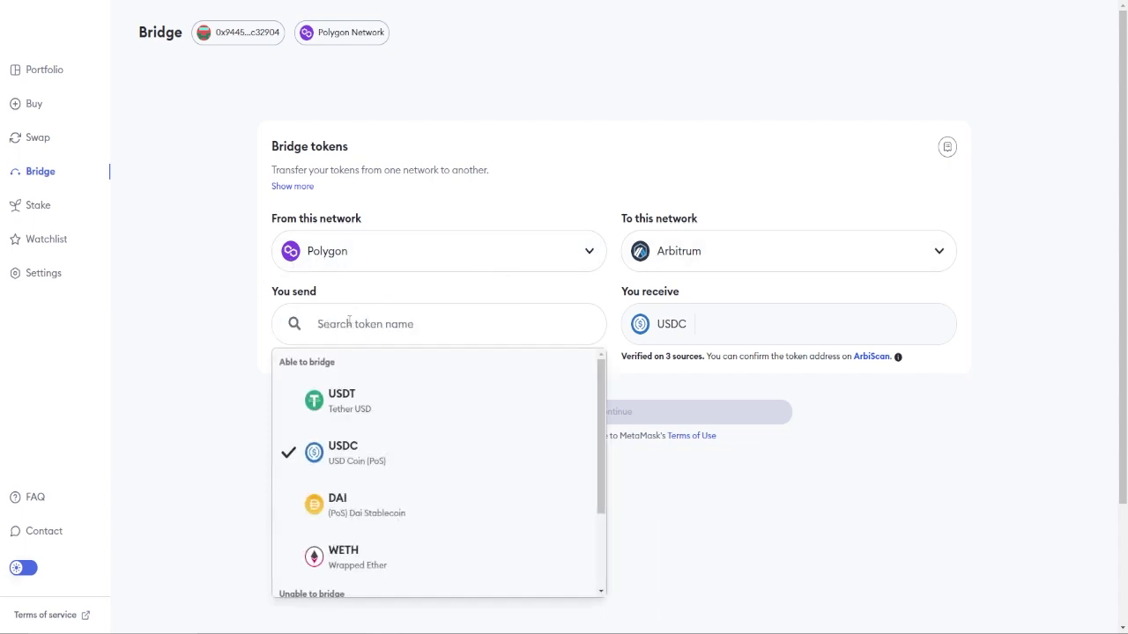
scroll(349, 322, down, 1)
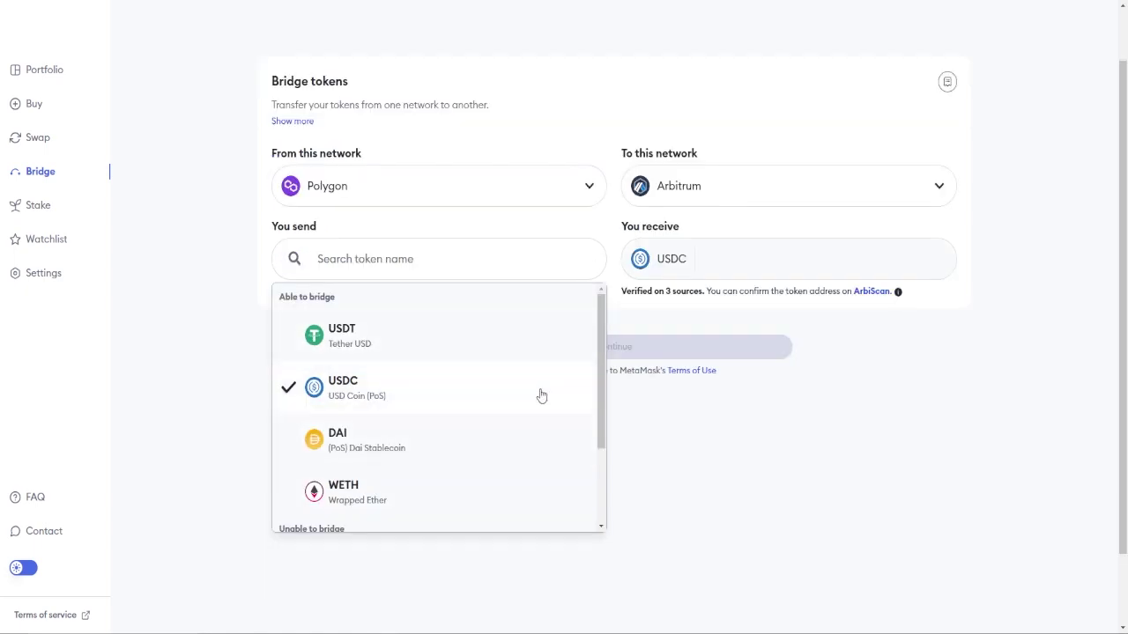
scroll(540, 397, down, 1)
scroll(490, 457, down, 1)
scroll(493, 466, up, 1)
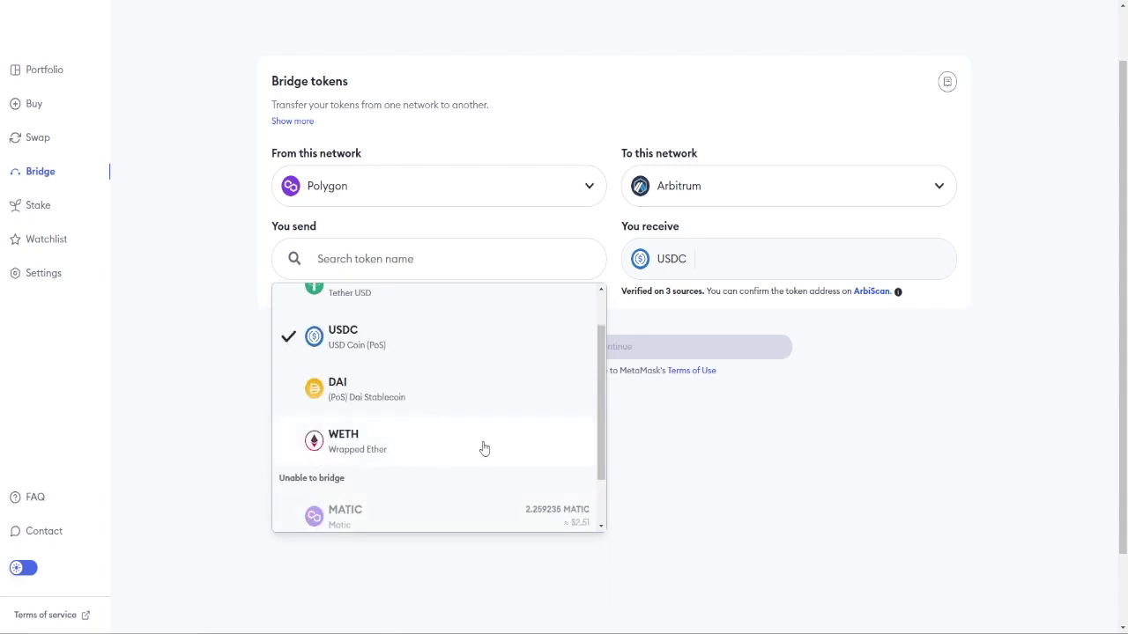
click(485, 449)
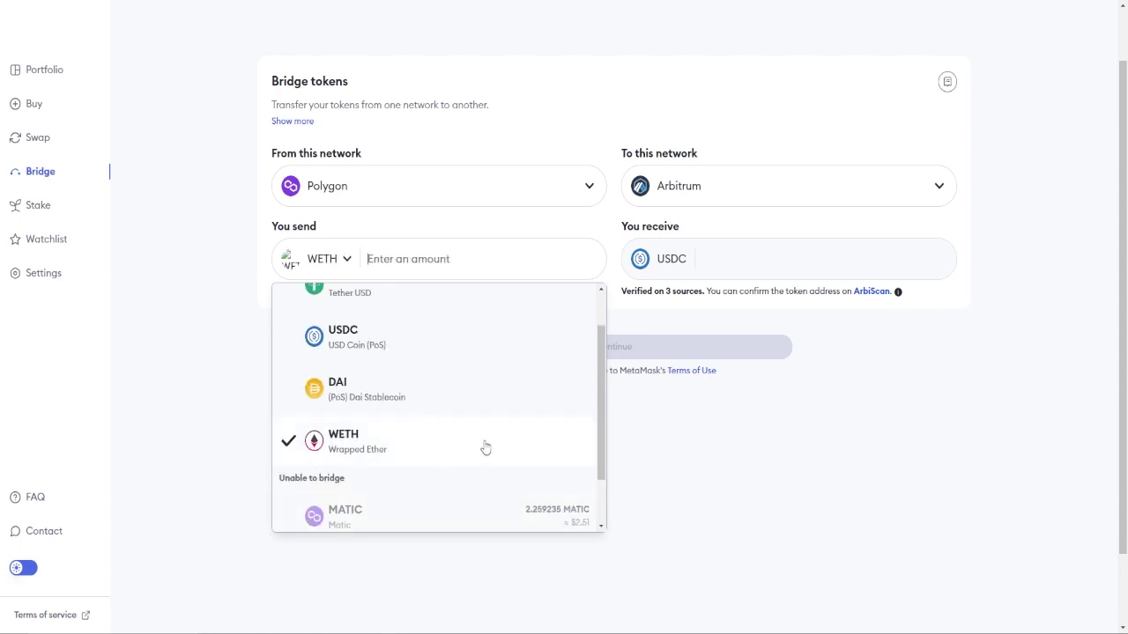
click(431, 258)
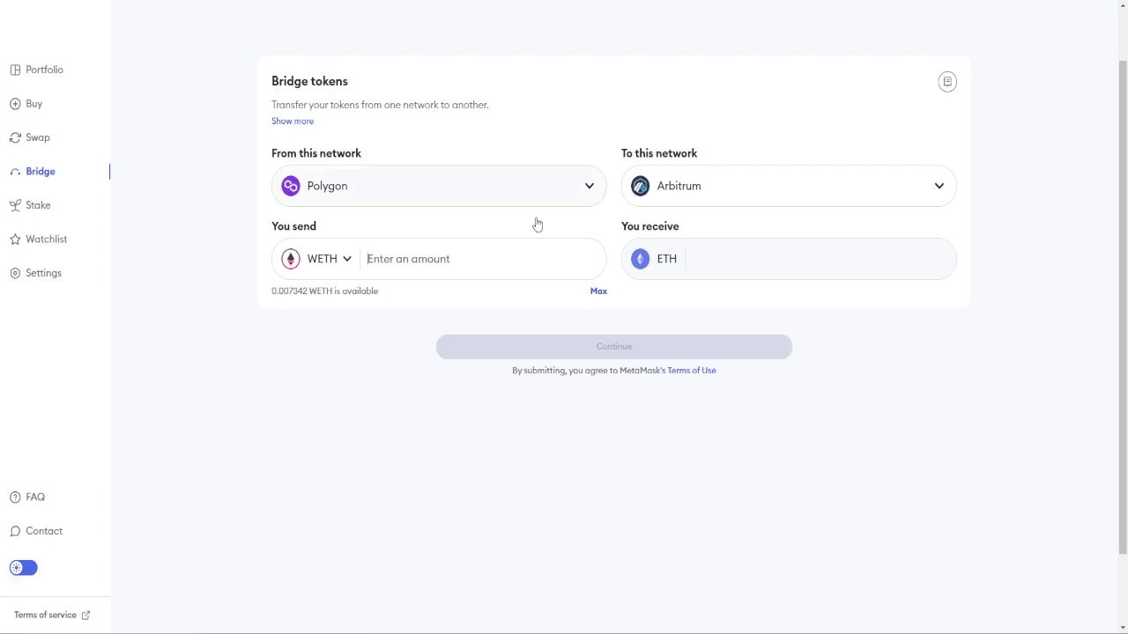
Set the bridge amount to the maximum available WETH and expand the Hop Bridge quote's timeline and cost details.
click(598, 292)
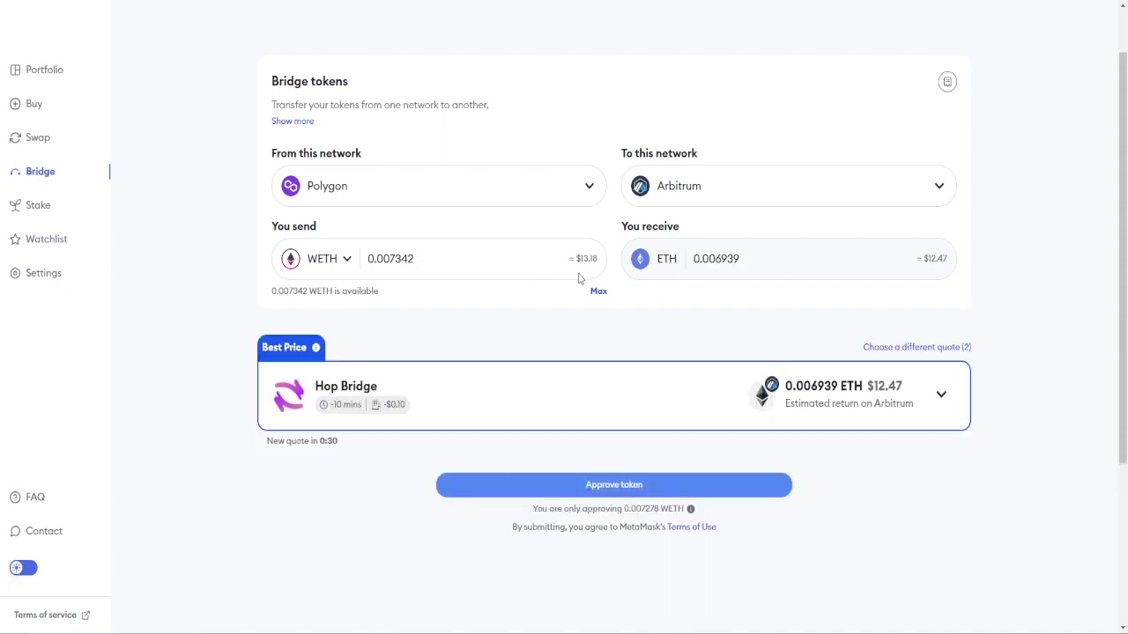
click(939, 392)
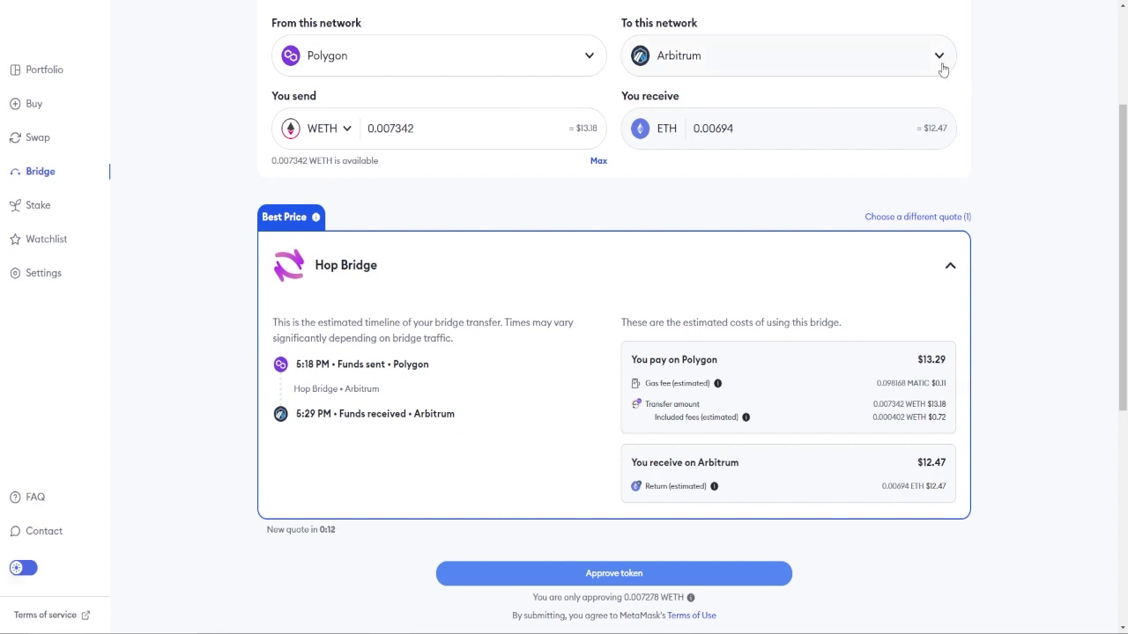
Approve WETH for the bridge in the wallet, with the custom spending limit set to the maximum balance.
click(718, 577)
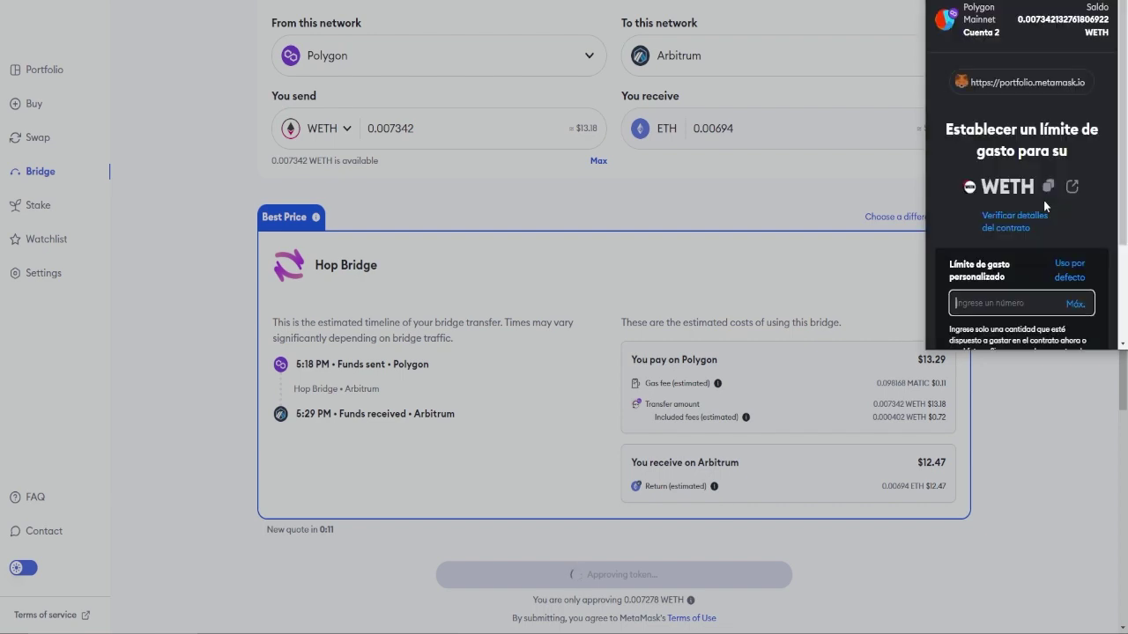
scroll(1057, 204, down, 2)
click(1075, 178)
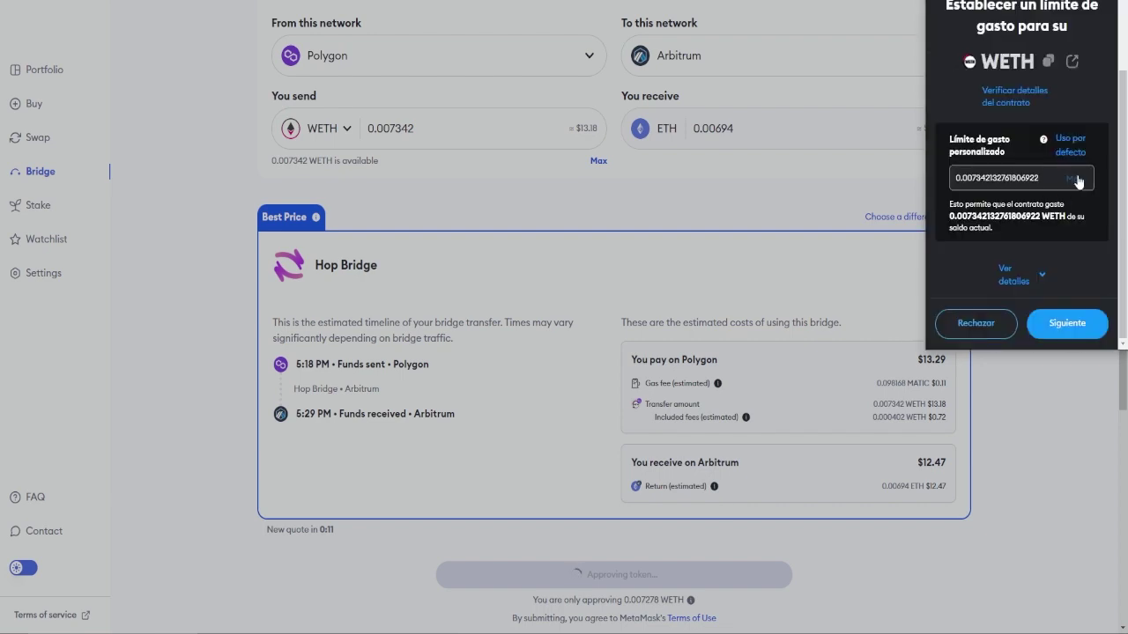
click(1064, 333)
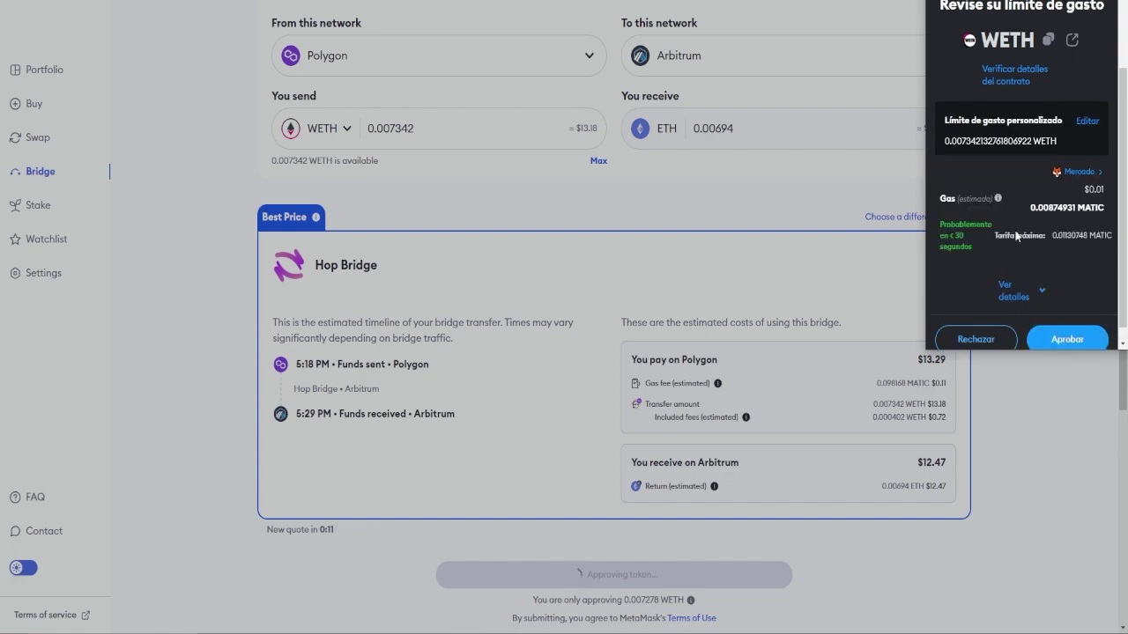
click(1071, 336)
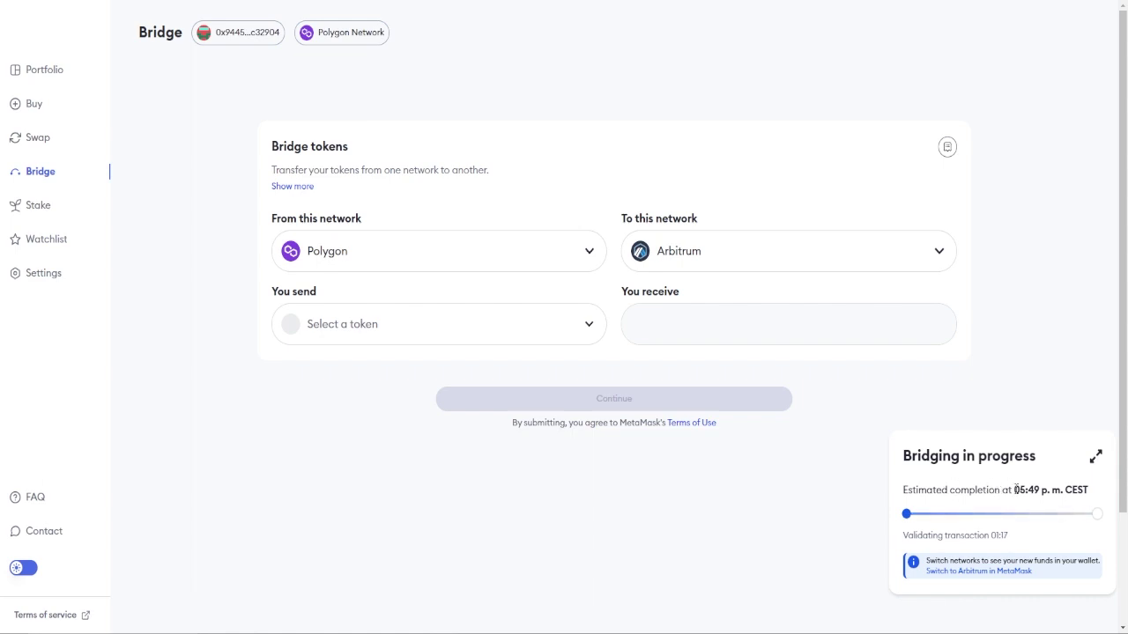
Check the bridge transfer's estimated completion time and open the overview of staking providers.
drag(1015, 489, 1101, 493)
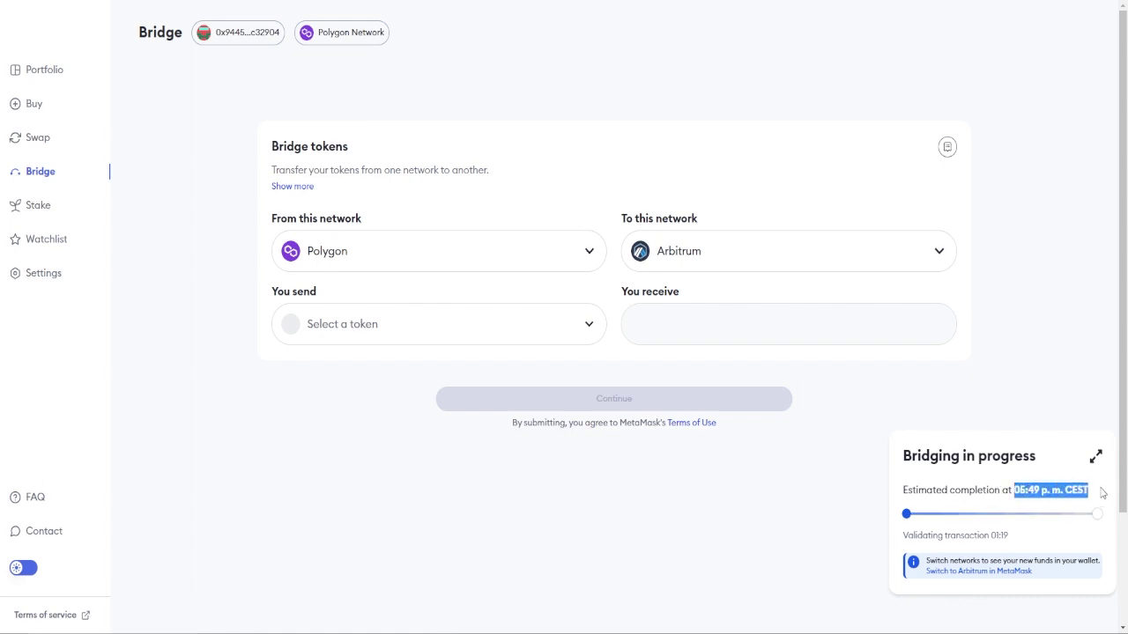
mouse_move(1099, 476)
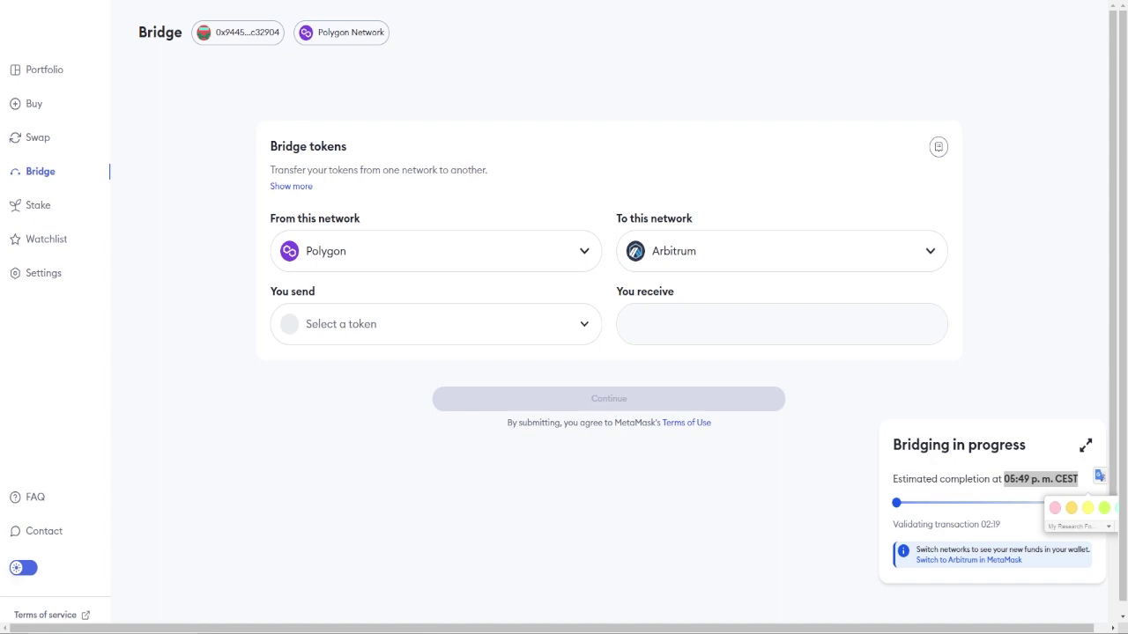
click(39, 201)
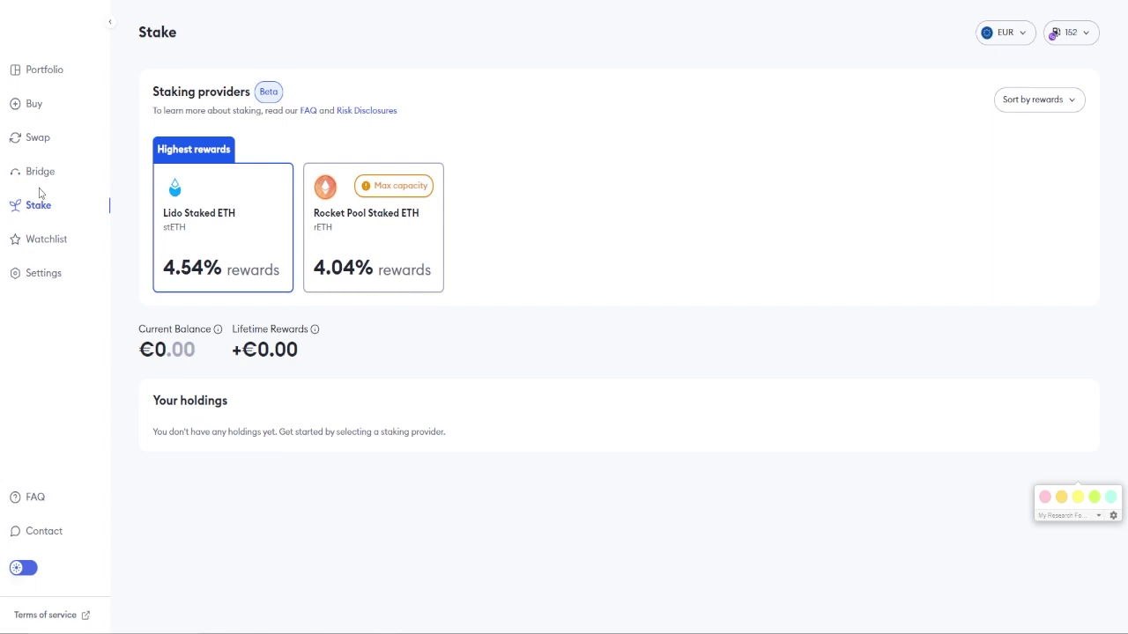